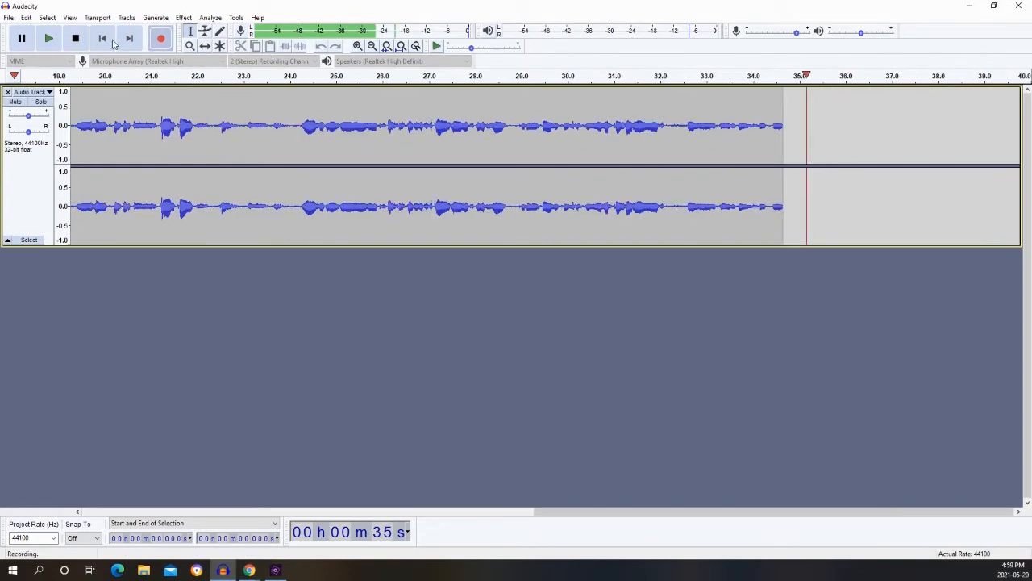
Stop the voice recording and delete the quiet lead-in covering about the first 1.5 seconds of the track.
left_click(76, 41)
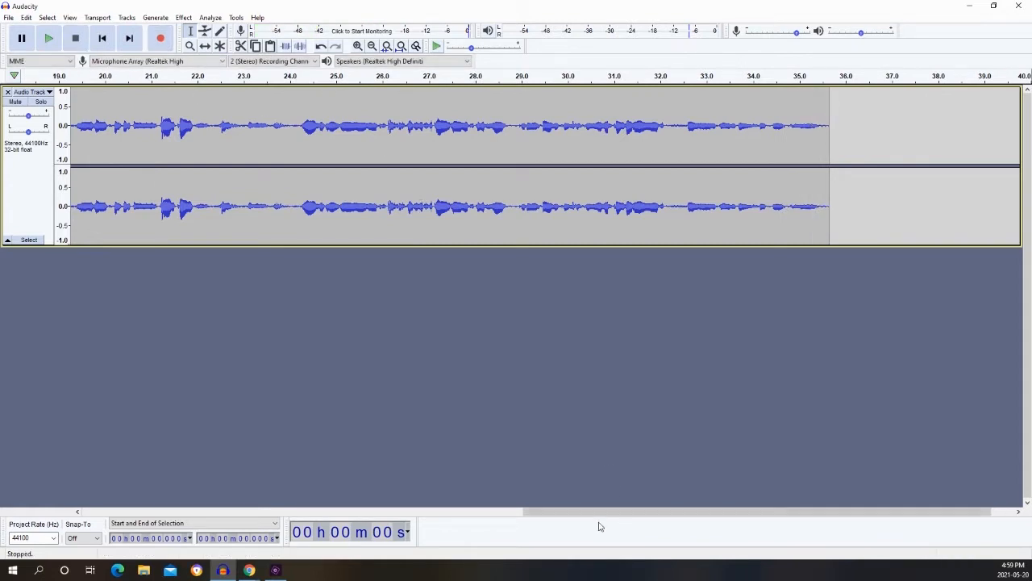
left_click_drag(587, 514, 208, 483)
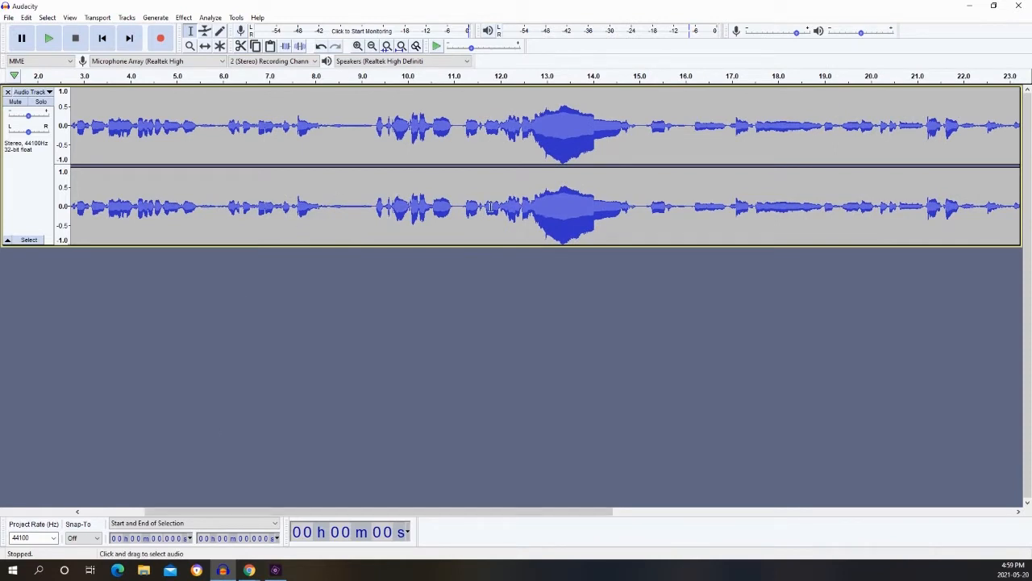
left_click_drag(497, 516, 180, 509)
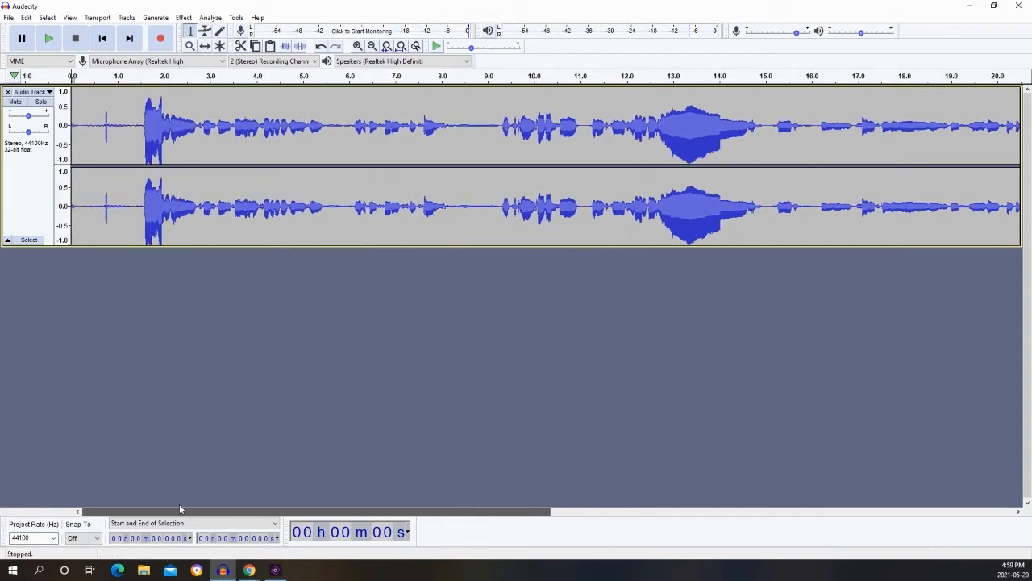
left_click(141, 197)
left_click_drag(141, 198, 71, 202)
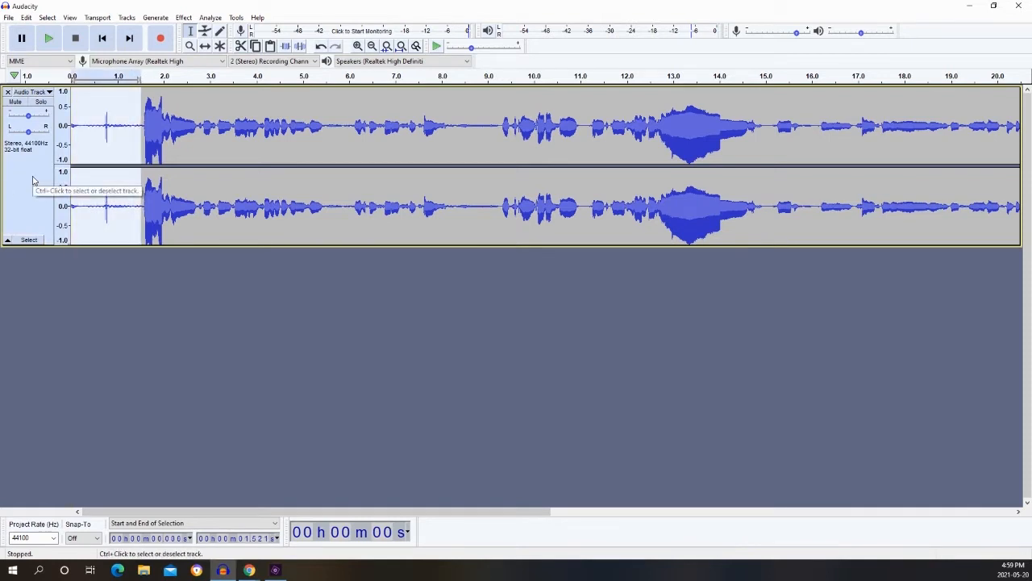
key("Delete")
Silence the audio between about 21.4 s and 22.1 s, and play back the edited passage from about 21.1 s.
left_click_drag(235, 510, 806, 544)
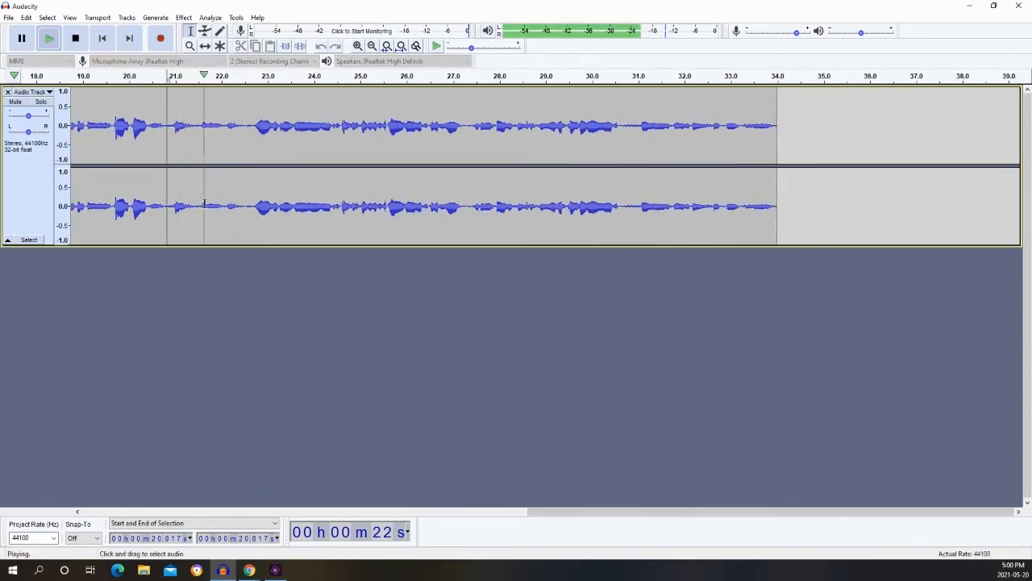
key("space")
left_click_drag(195, 205, 225, 205)
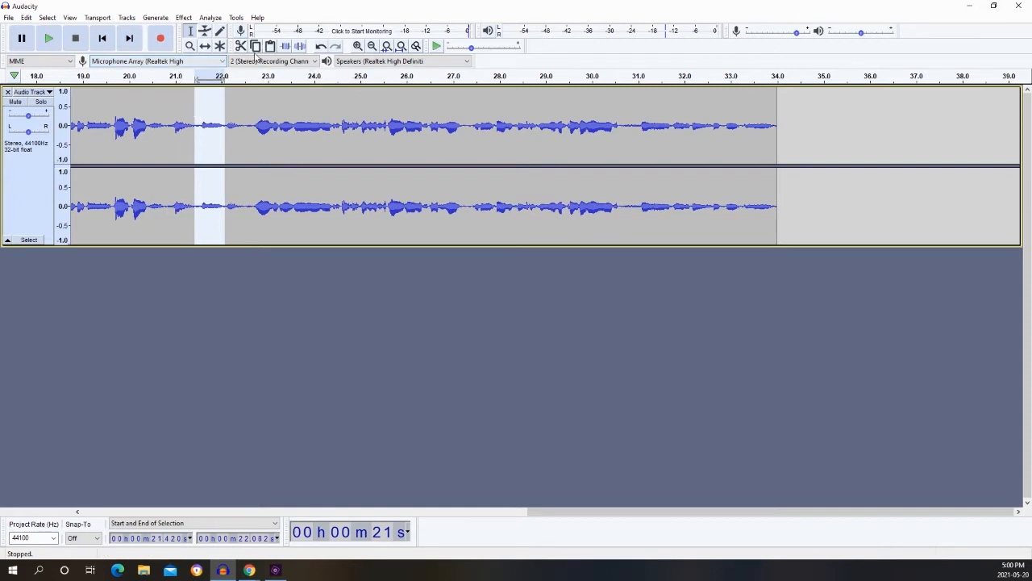
left_click(300, 47)
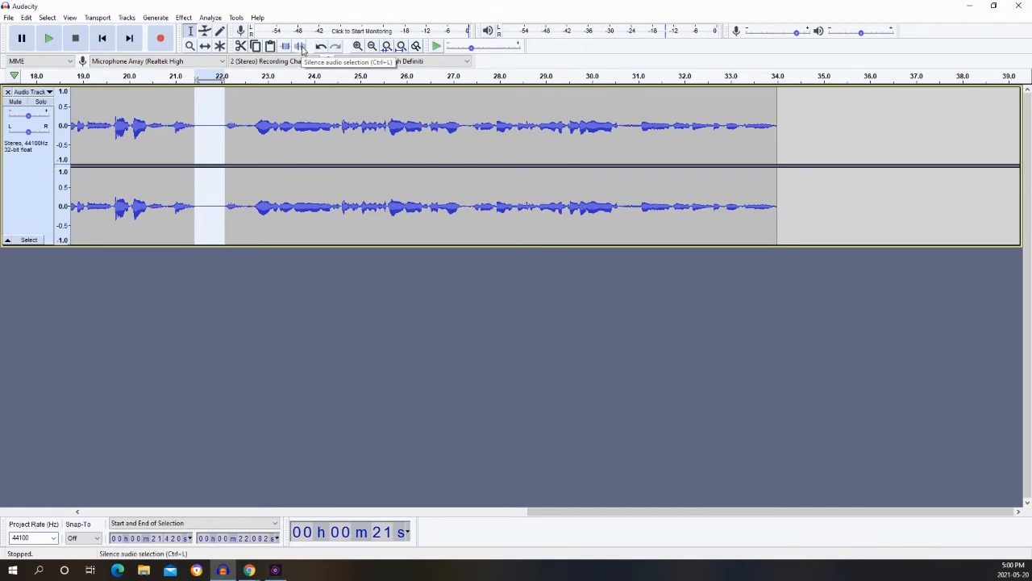
left_click(179, 136)
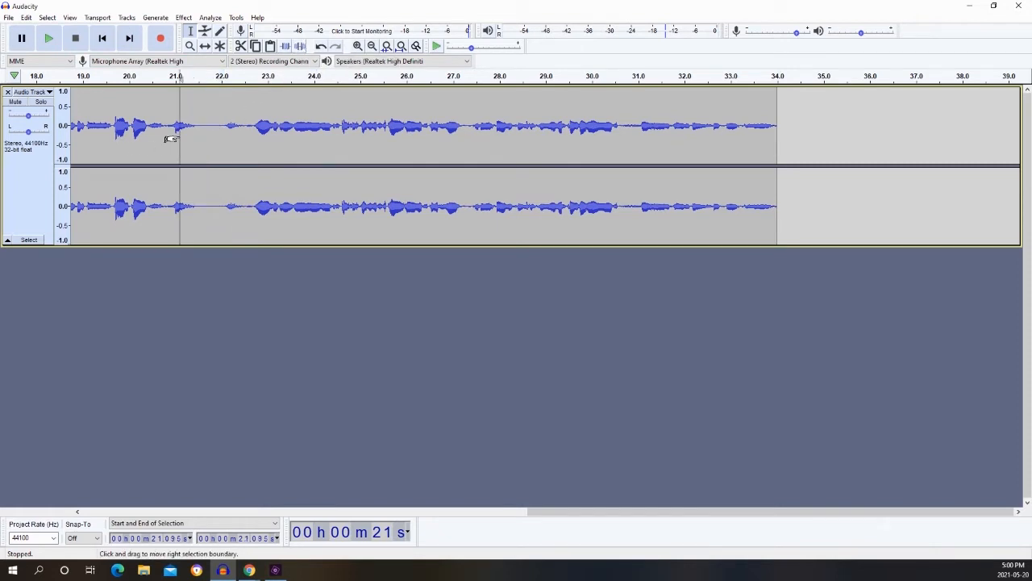
key("space")
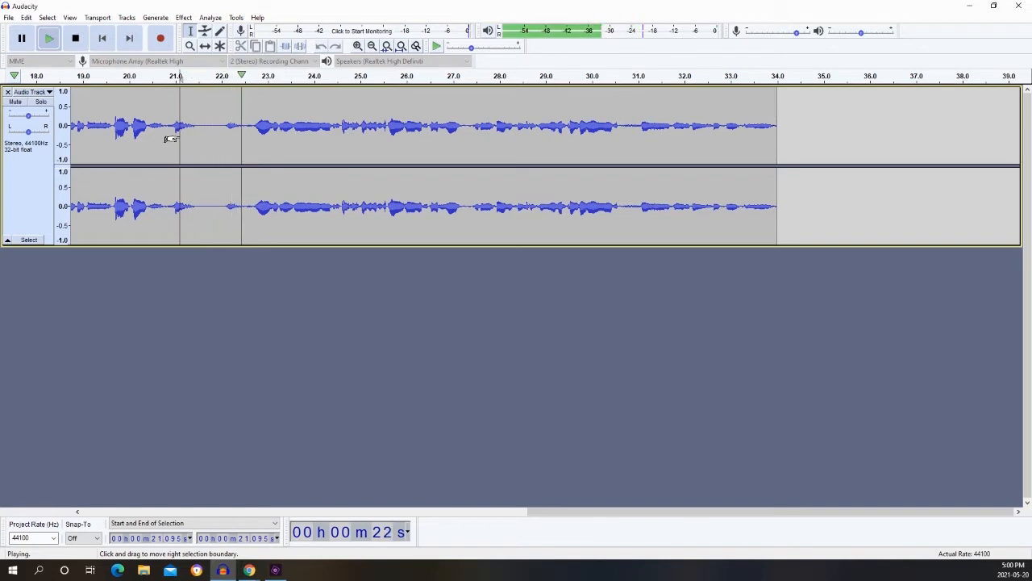
key("space")
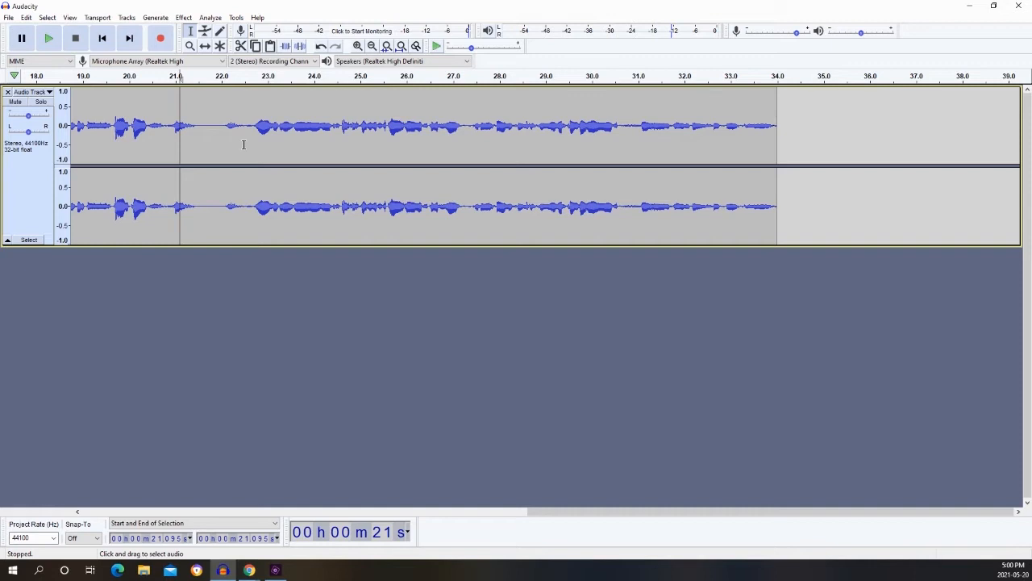
Split the voice clip at about 21.5 s, inside the silenced passage.
left_click(192, 128)
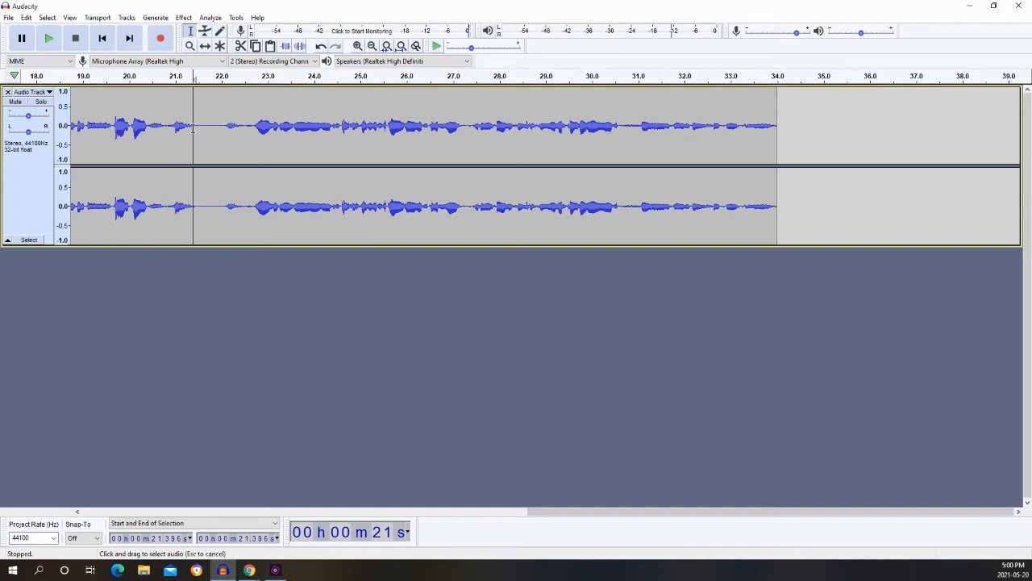
left_click(199, 125)
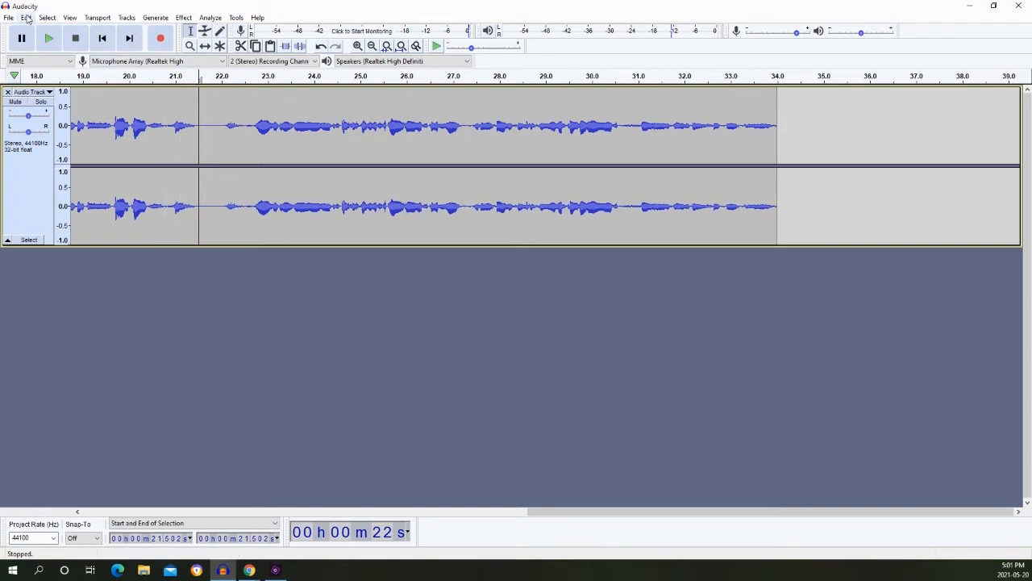
left_click(28, 18)
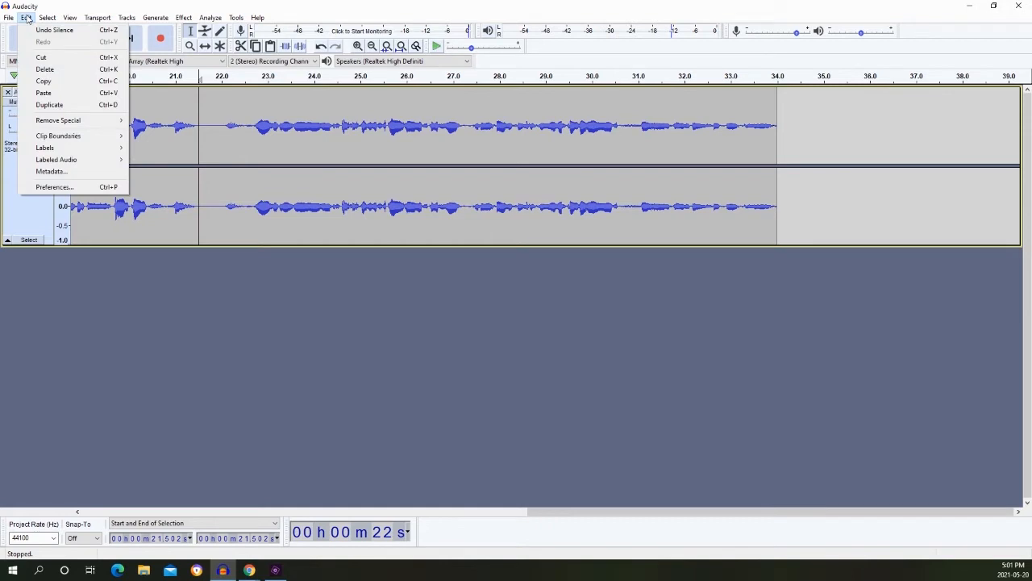
mouse_move(107, 136)
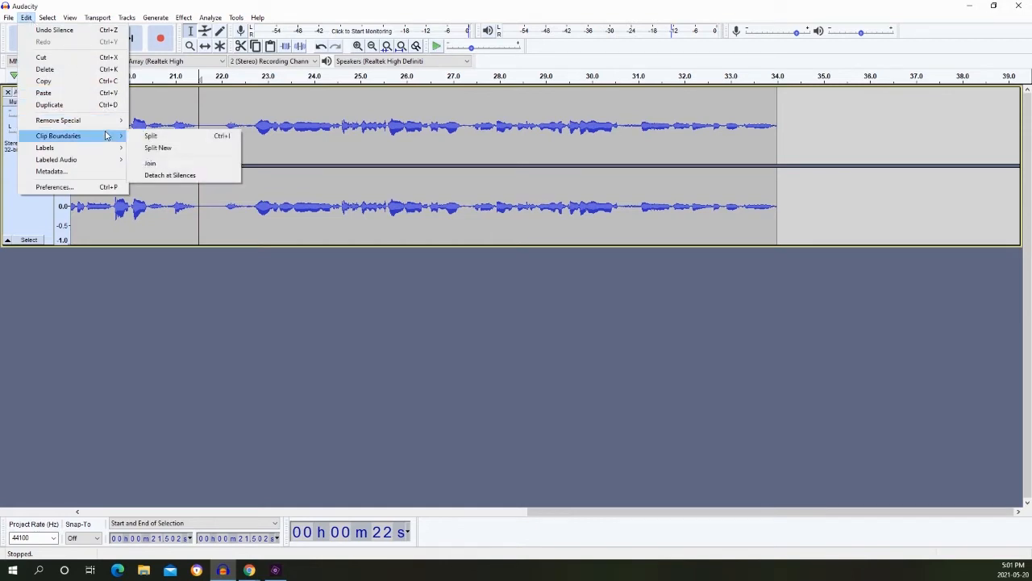
left_click(177, 147)
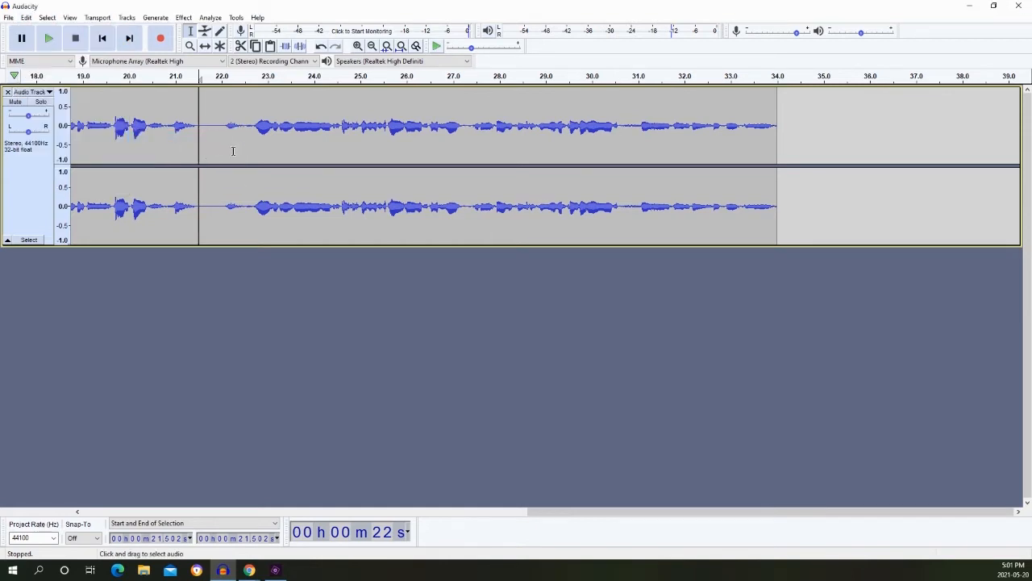
Move the clip after the split with the Time Shift Tool so that it starts at about 23.3 s.
left_click(439, 215)
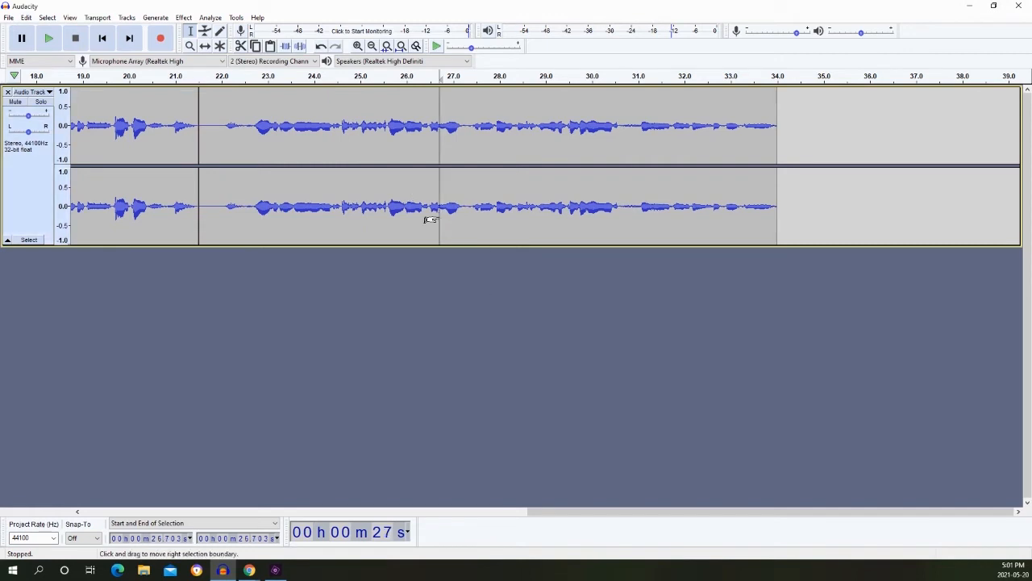
left_click(270, 187)
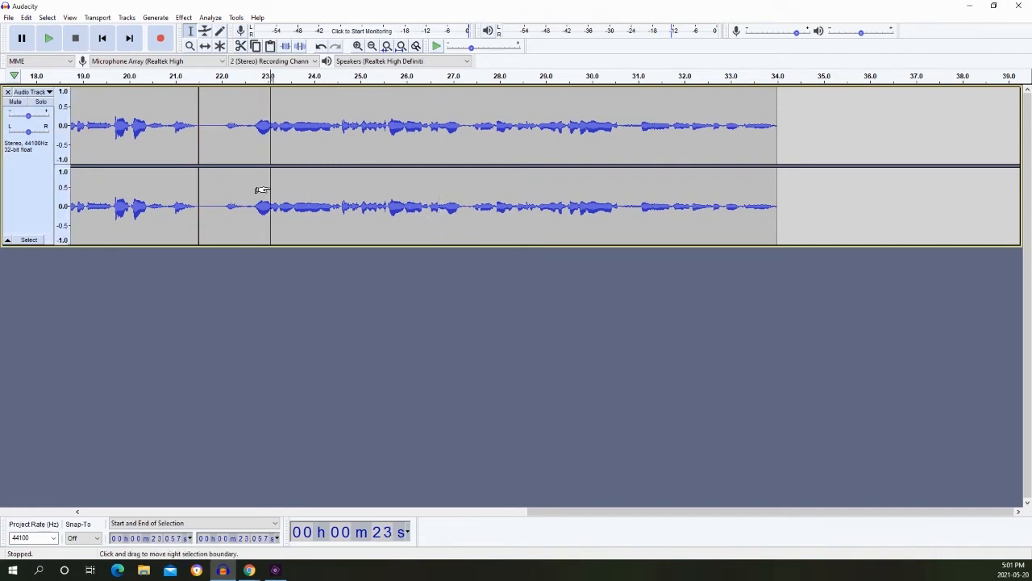
left_click(205, 46)
left_click_drag(222, 182, 303, 201)
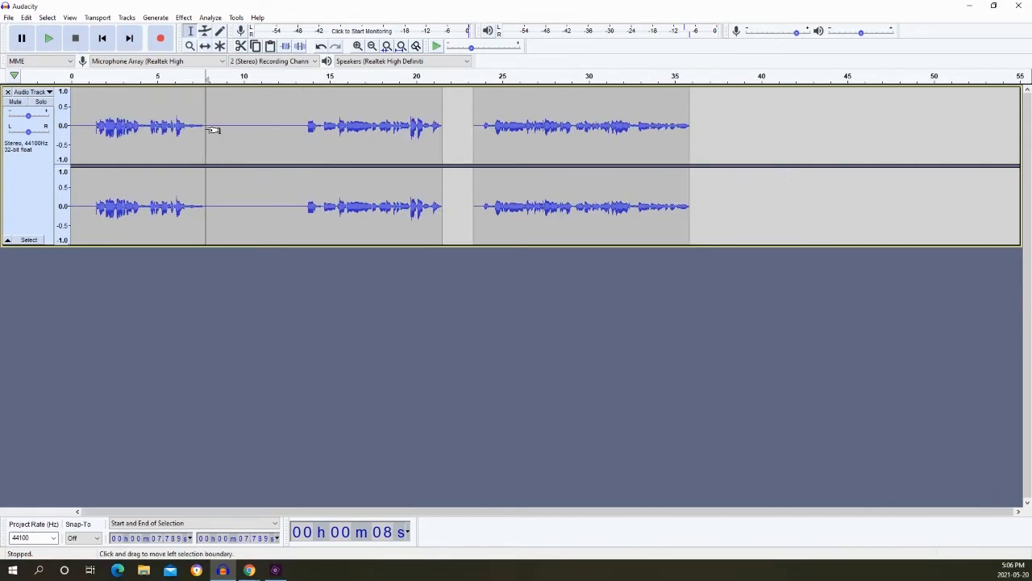
left_click(11, 18)
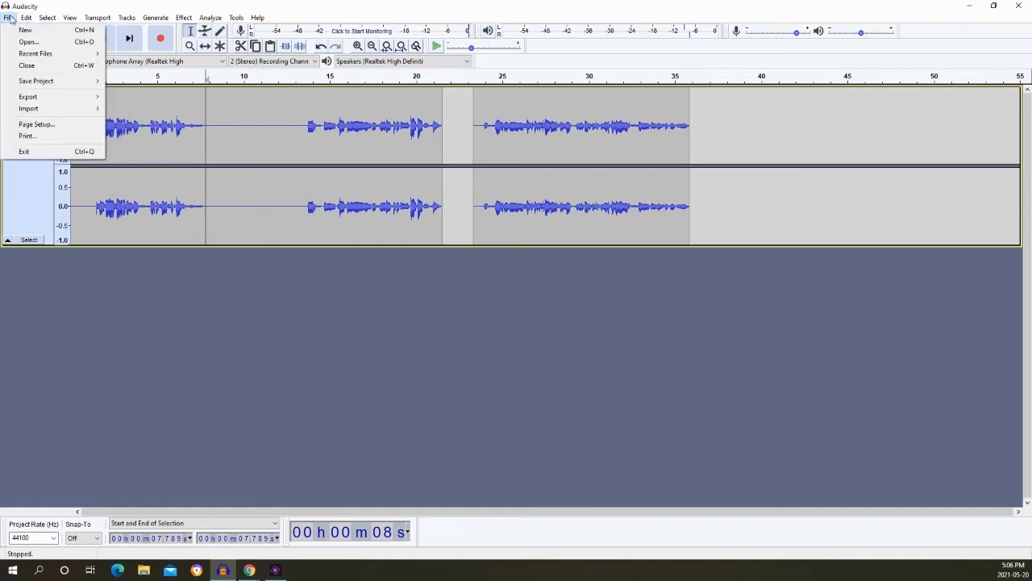
left_click(36, 4)
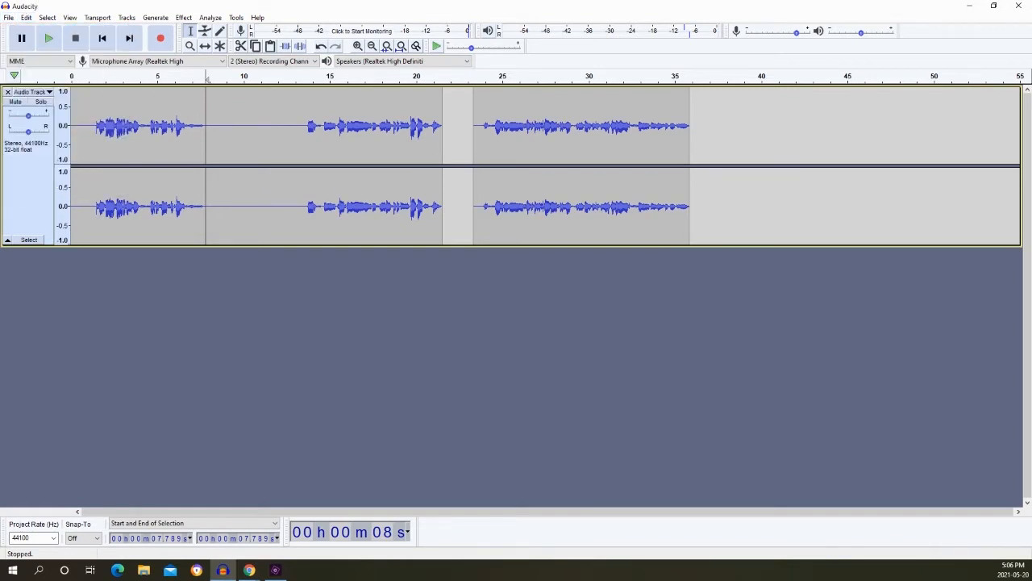
key("alt+Tab")
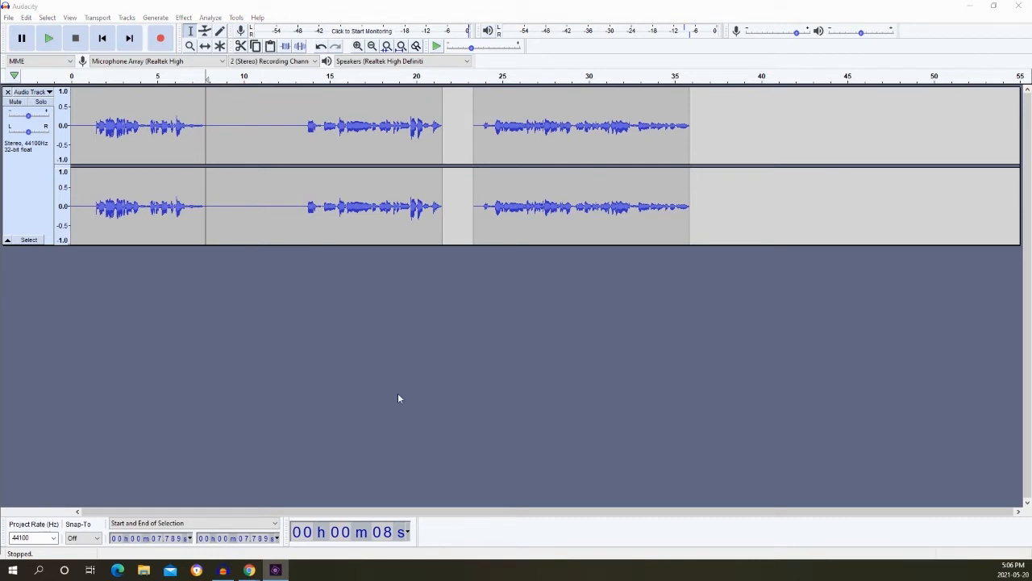
Import the music file "Higher - Track - Shortcut" from the Desktop as a second audio track.
left_click(8, 18)
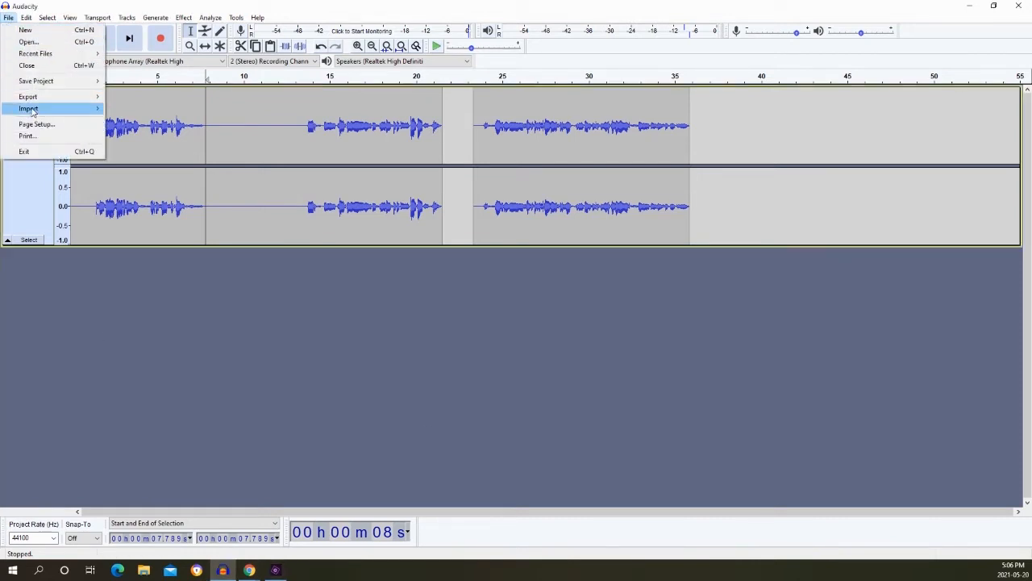
mouse_move(32, 110)
left_click(129, 110)
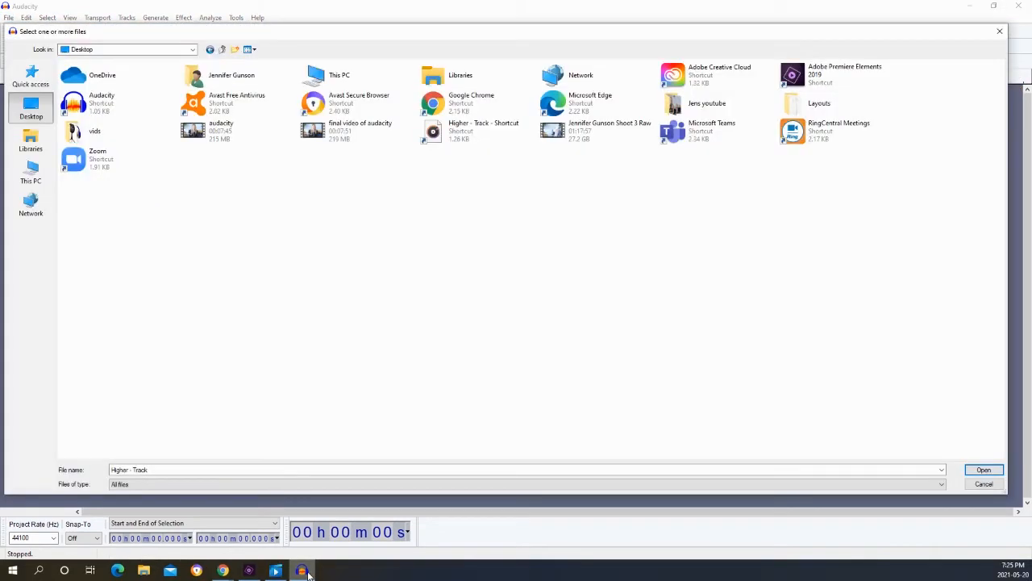
left_click(458, 134)
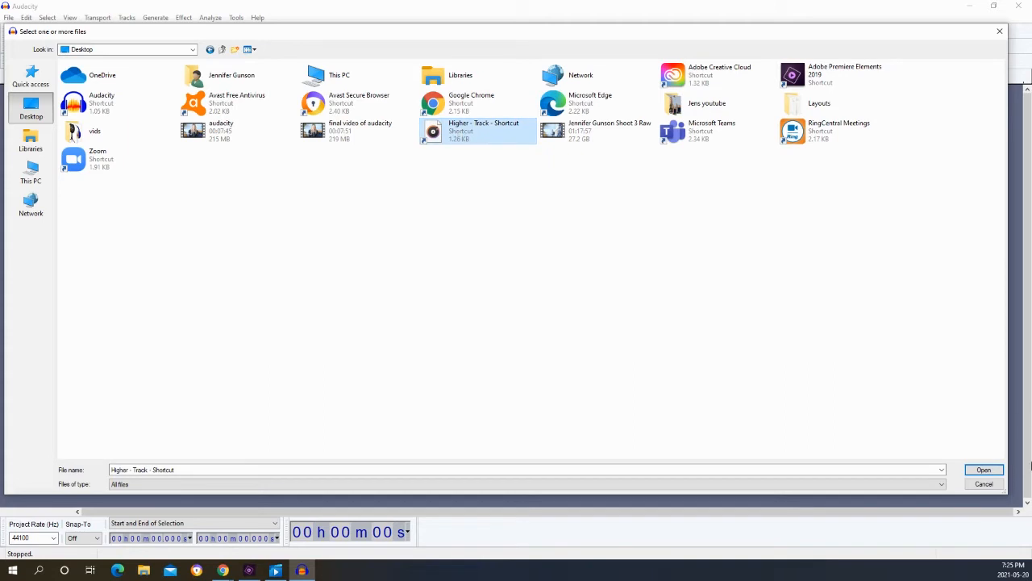
left_click(997, 471)
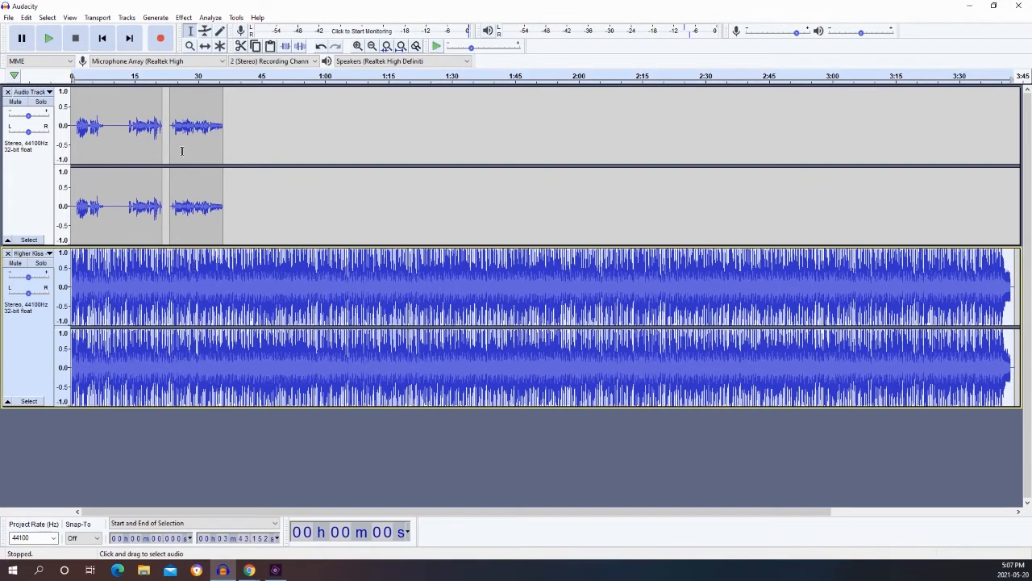
Lower the volume of the whole imported music track using the Amplify effect with a negative amplification.
left_click(185, 19)
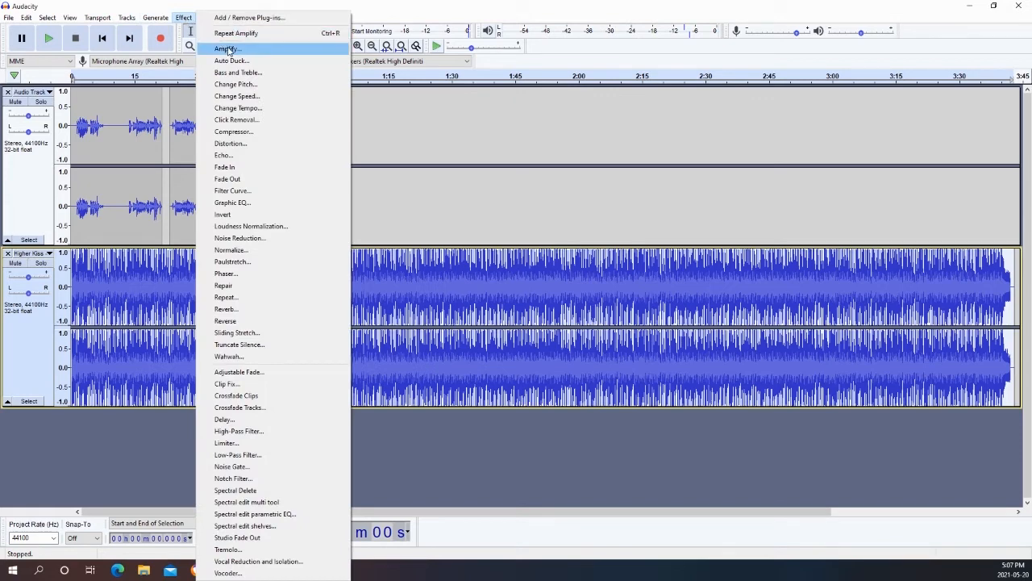
left_click(227, 49)
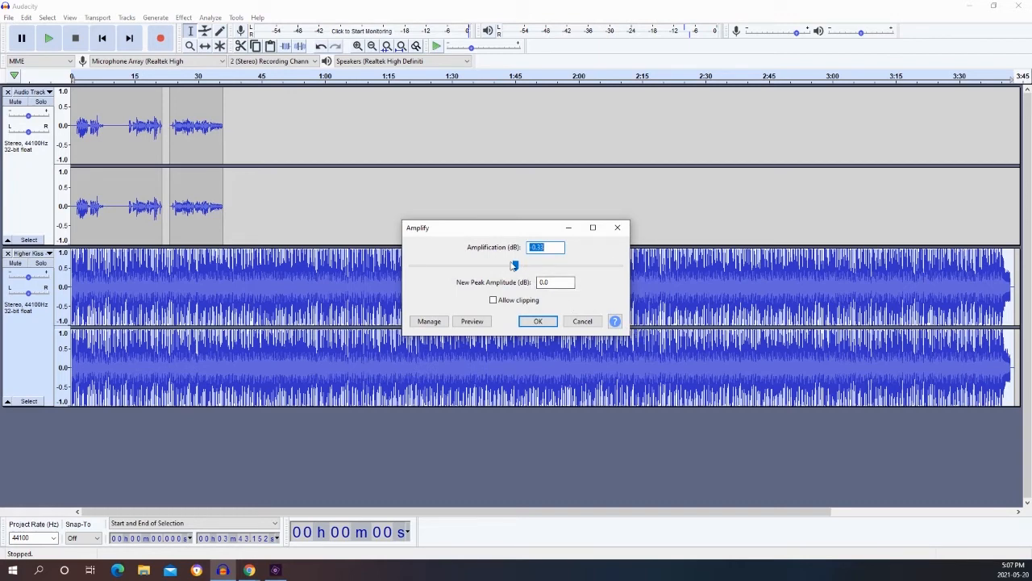
left_click(514, 266)
left_click_drag(514, 268, 517, 269)
left_click_drag(515, 268, 514, 268)
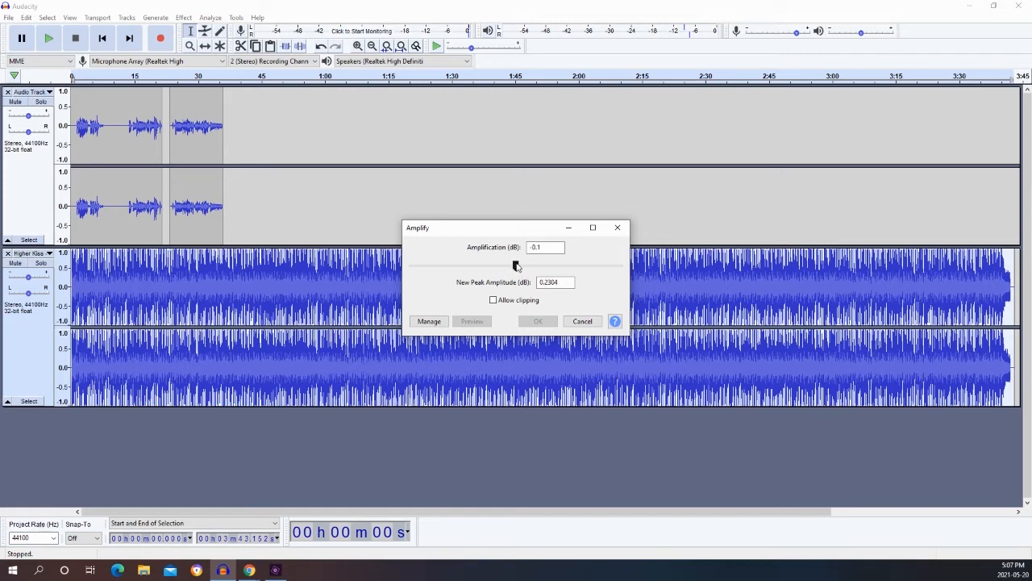
left_click(545, 247)
key("BackSpace")
type("24")
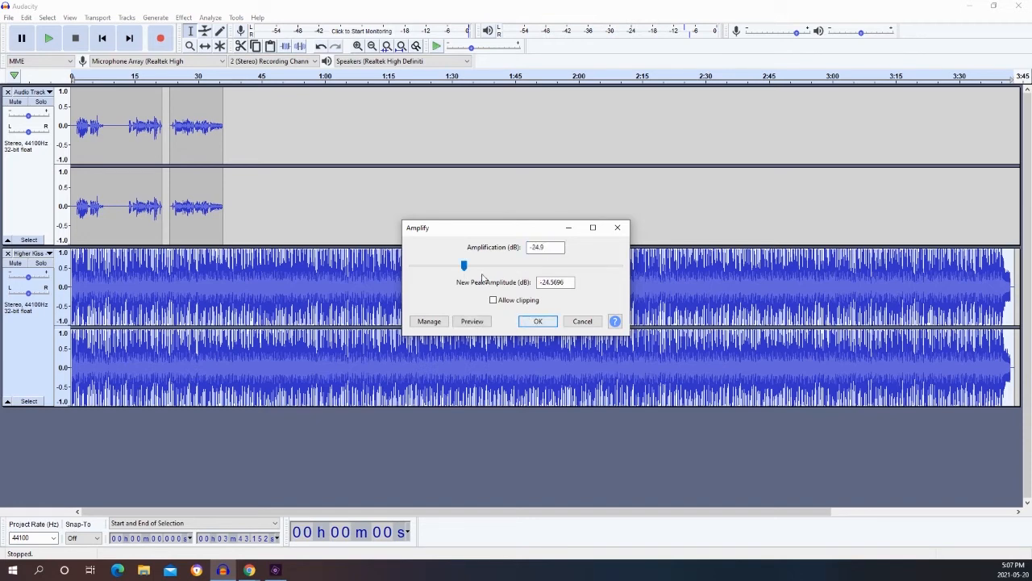
left_click(539, 323)
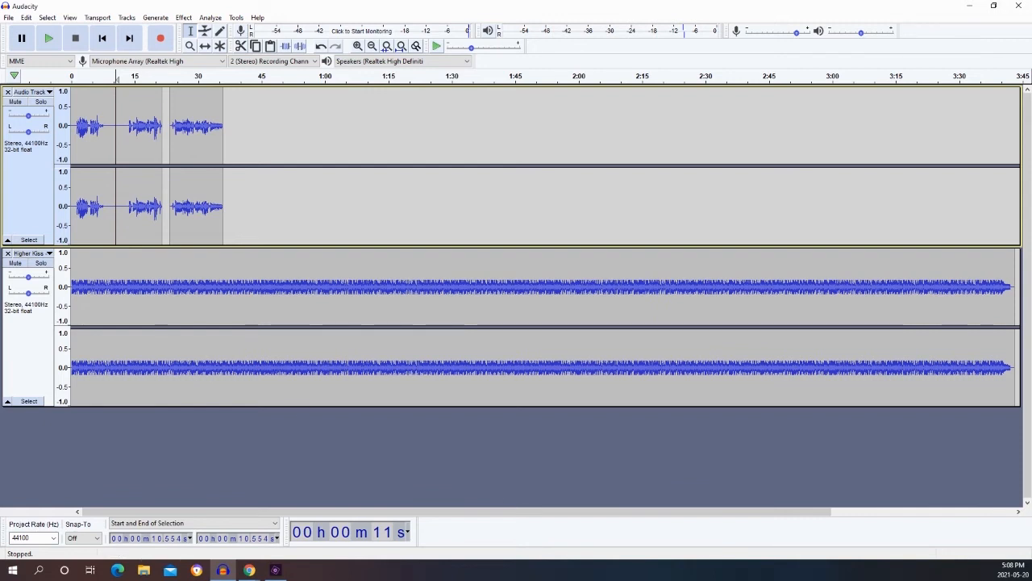
Export the mix as a WAV file to the Audacity folder, adding the creator's first name and "track" to the file name.
left_click(9, 18)
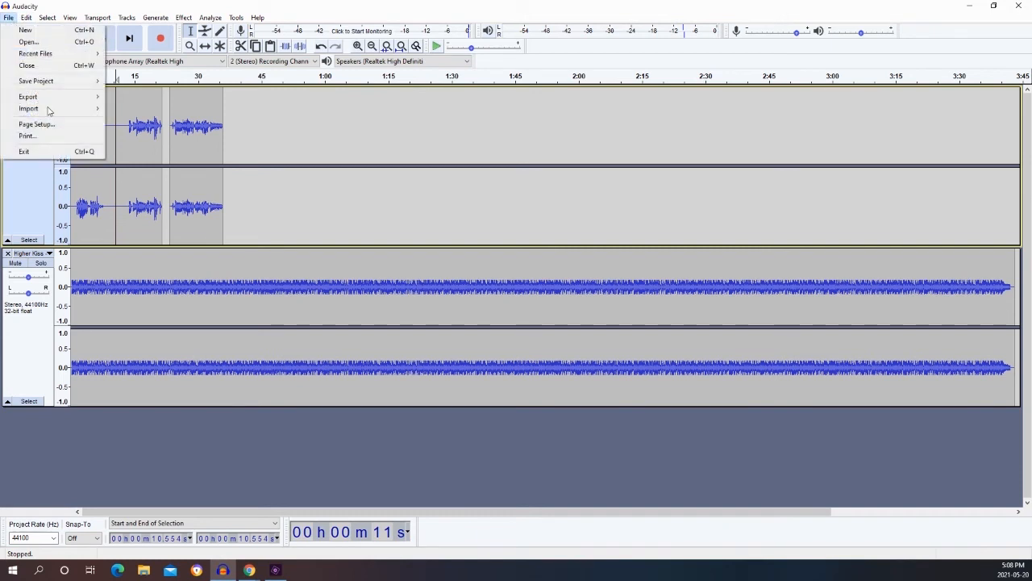
mouse_move(58, 98)
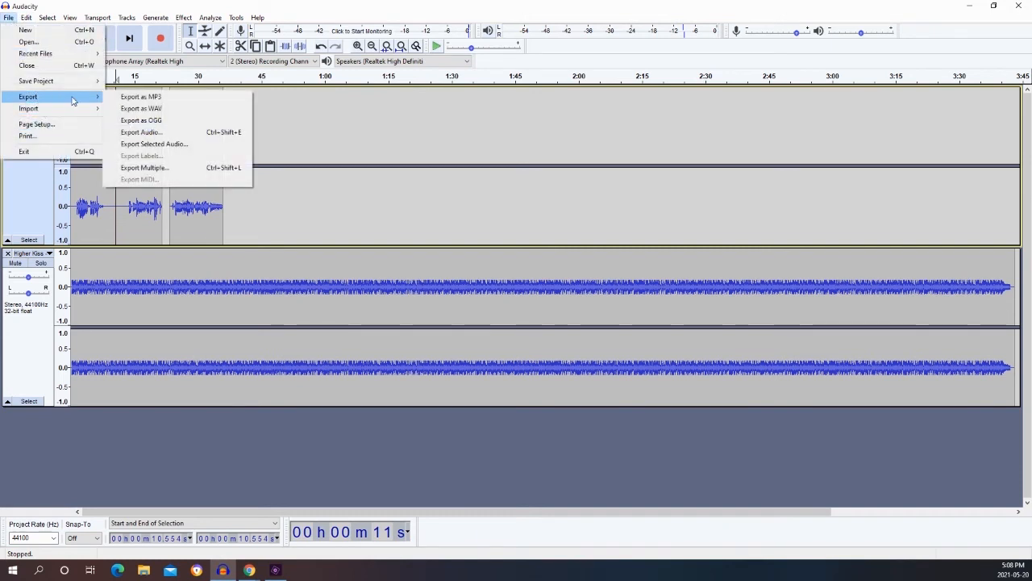
left_click(133, 109)
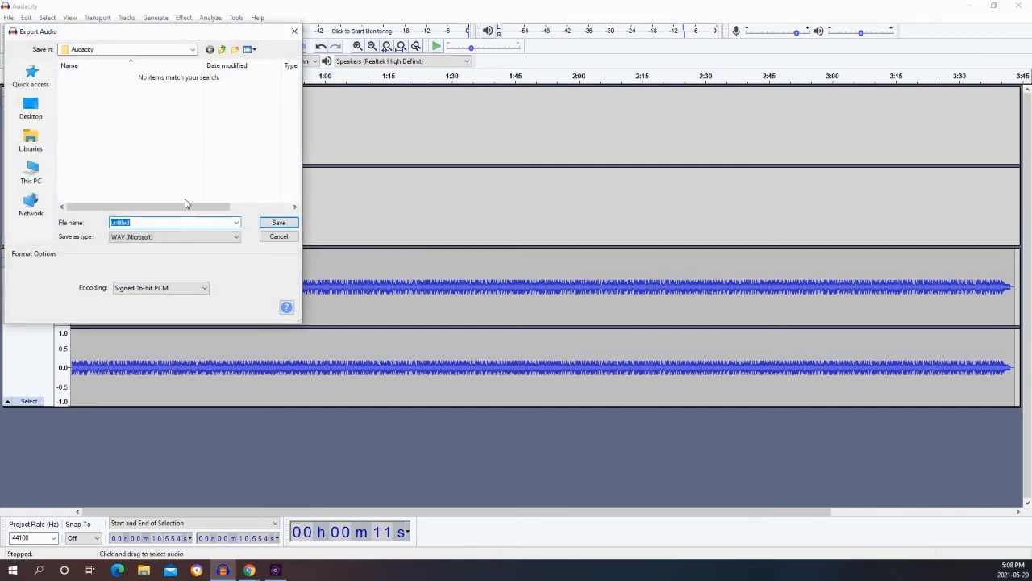
left_click(170, 223)
key("BackSpace")
type("jen track")
left_click(279, 223)
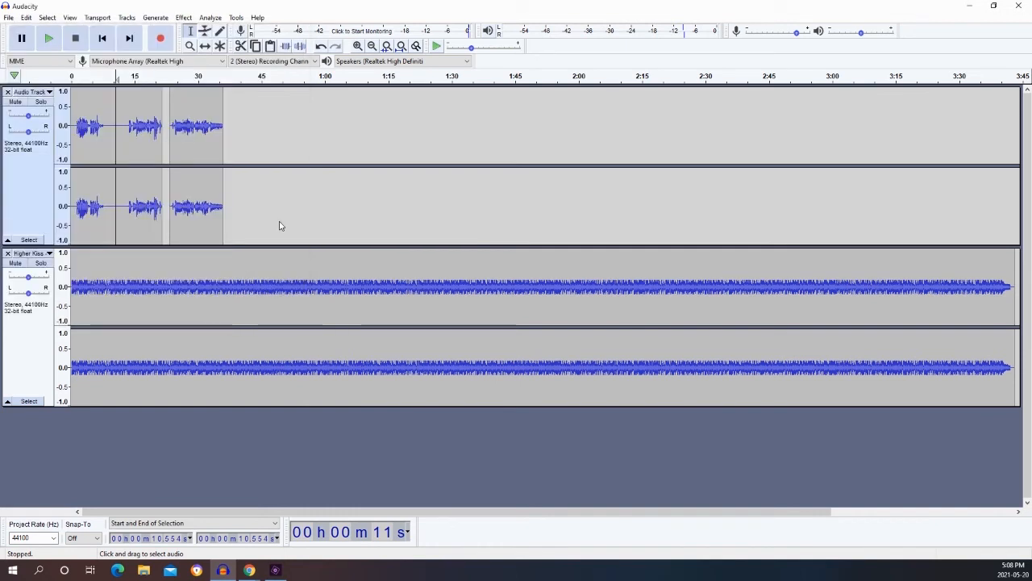